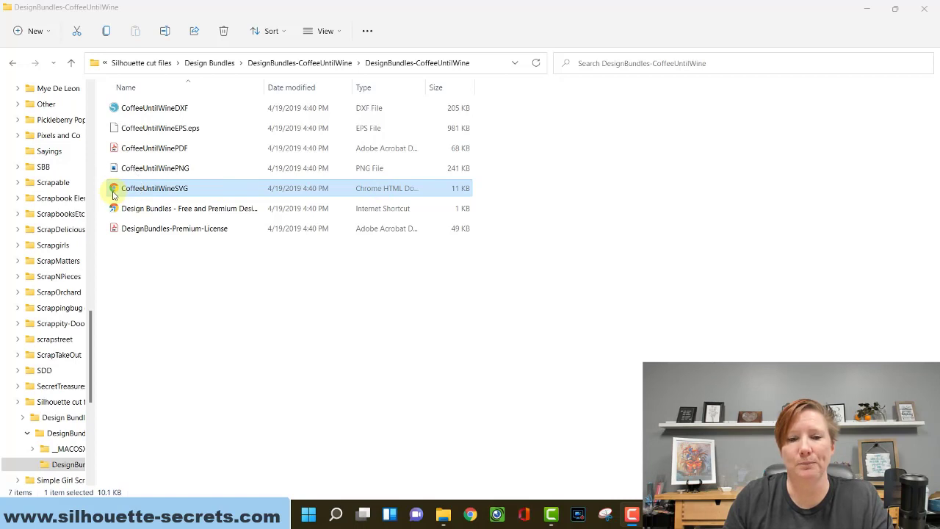
Step: Bring the CoffeeUntilWine folder window forward in File Explorer
{"action": "left_click", "coordinate": [403, 192]}
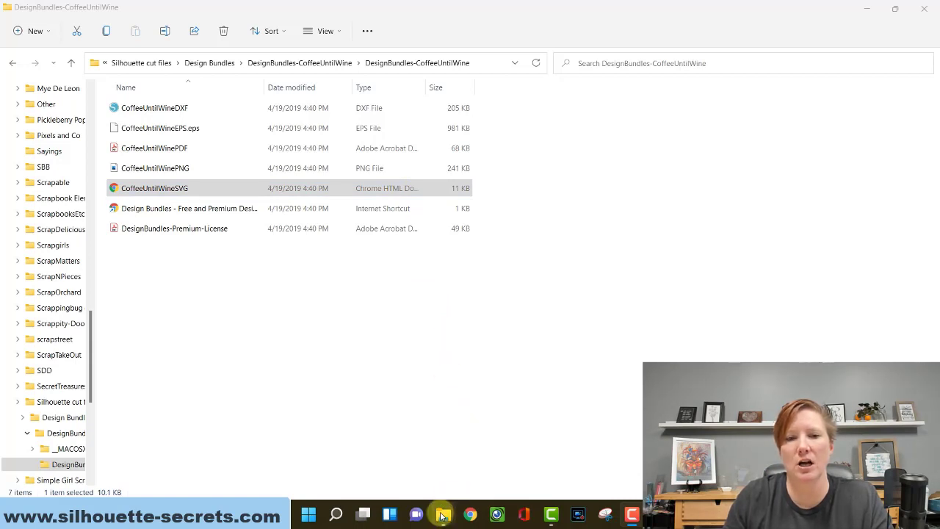
{"action": "mouse_move", "coordinate": [443, 517]}
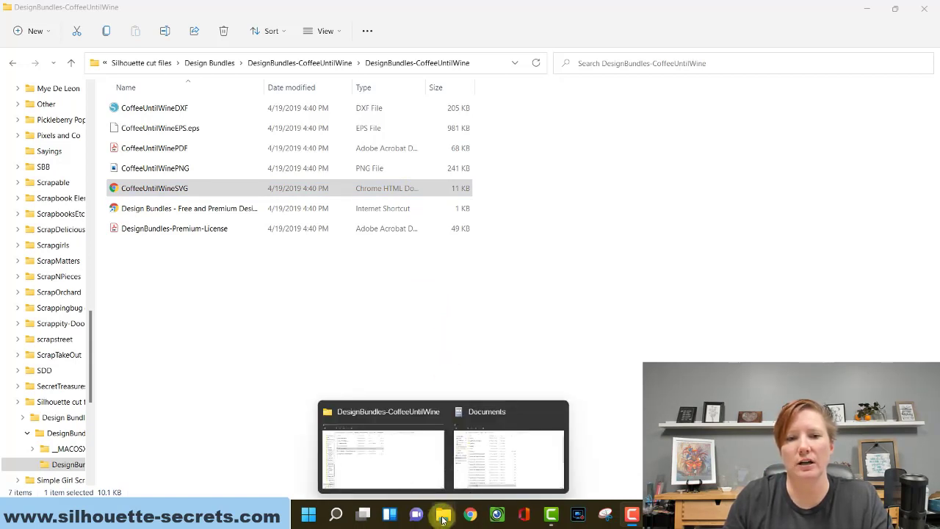
{"action": "left_click", "coordinate": [445, 513]}
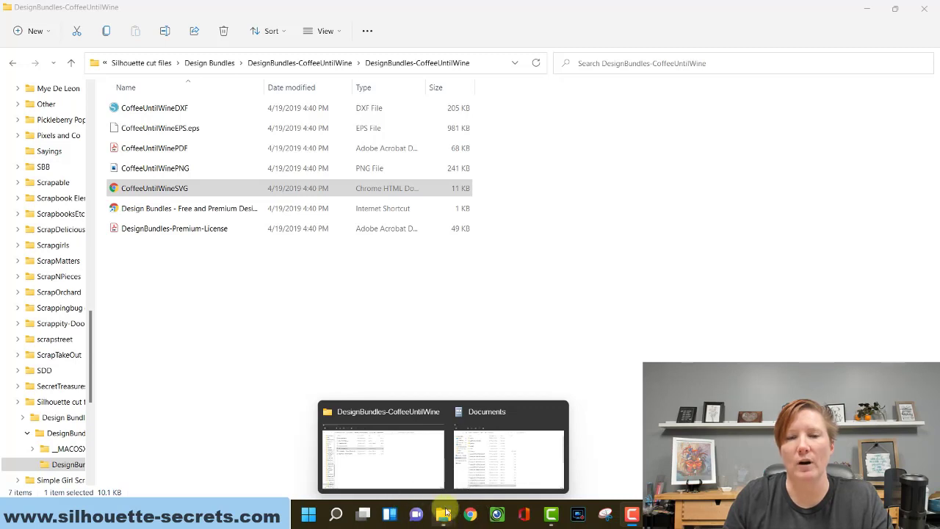
{"action": "left_click", "coordinate": [444, 517]}
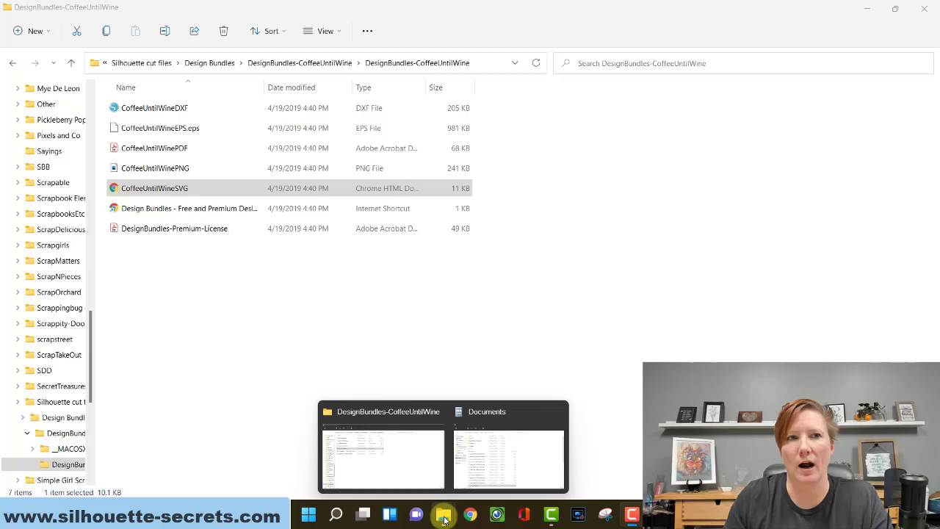
{"action": "left_click", "coordinate": [430, 448]}
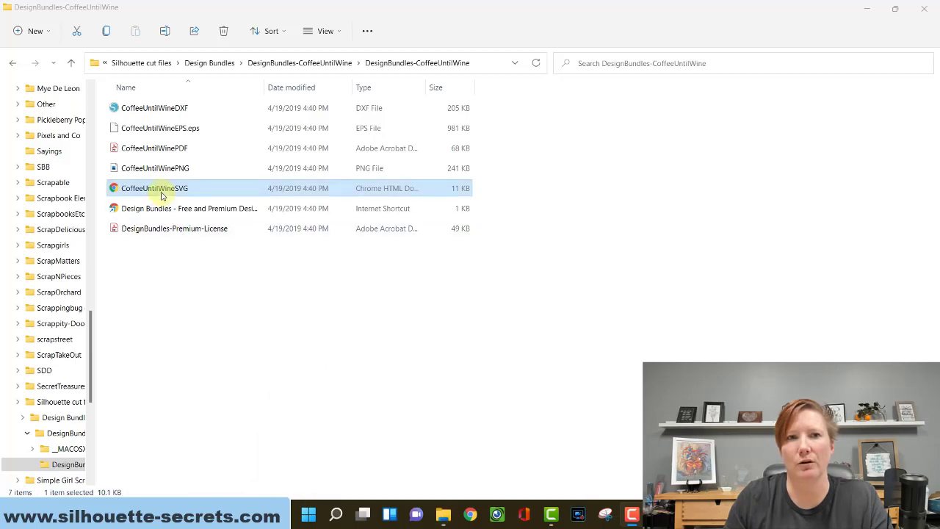
{"action": "left_click", "coordinate": [154, 65]}
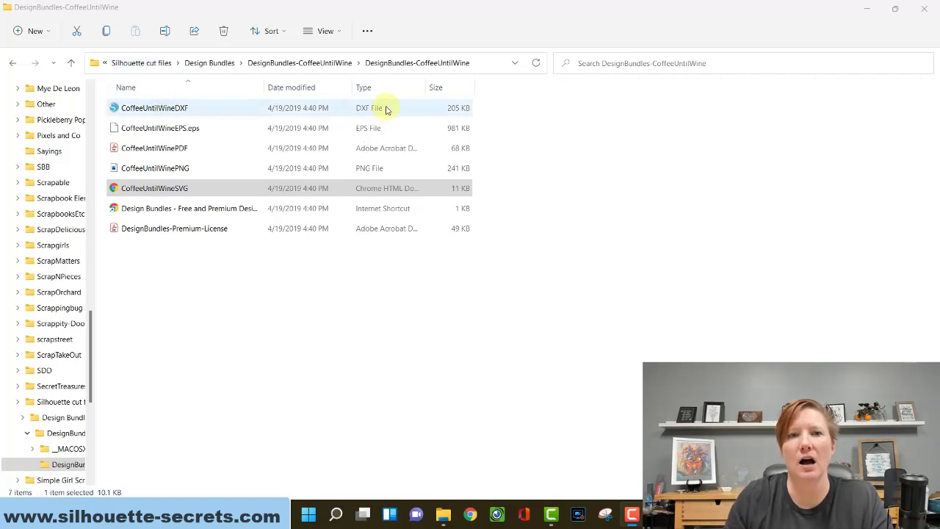
Step: Keep the folder's files in the detailed list layout
{"action": "left_click", "coordinate": [326, 31]}
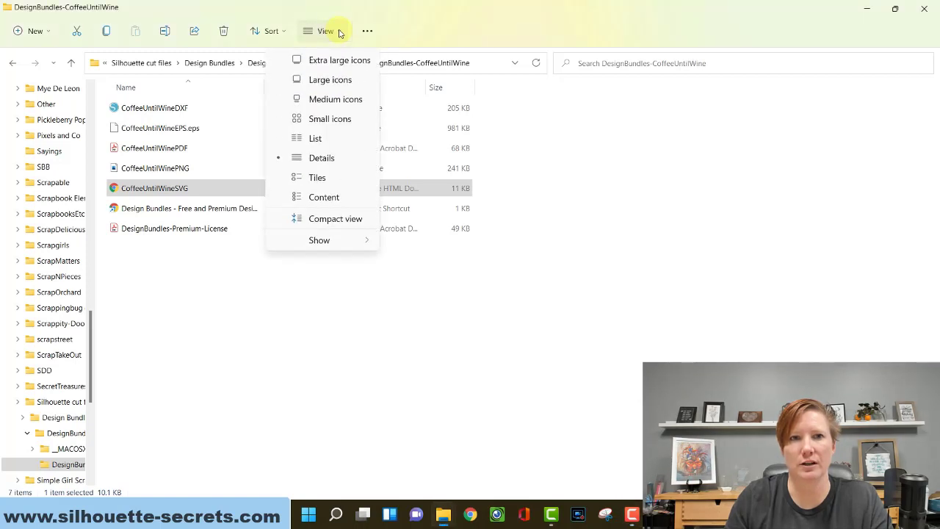
{"action": "left_click", "coordinate": [328, 164]}
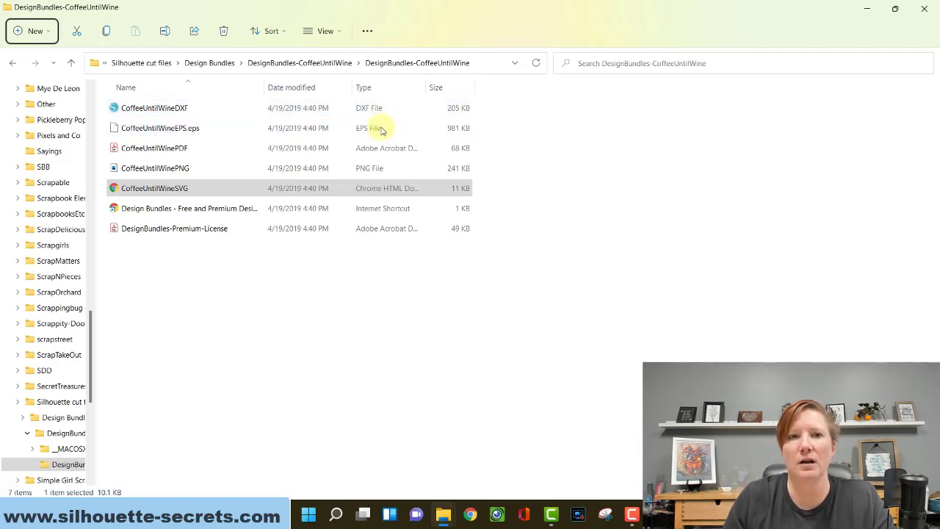
{"action": "left_click", "coordinate": [390, 171]}
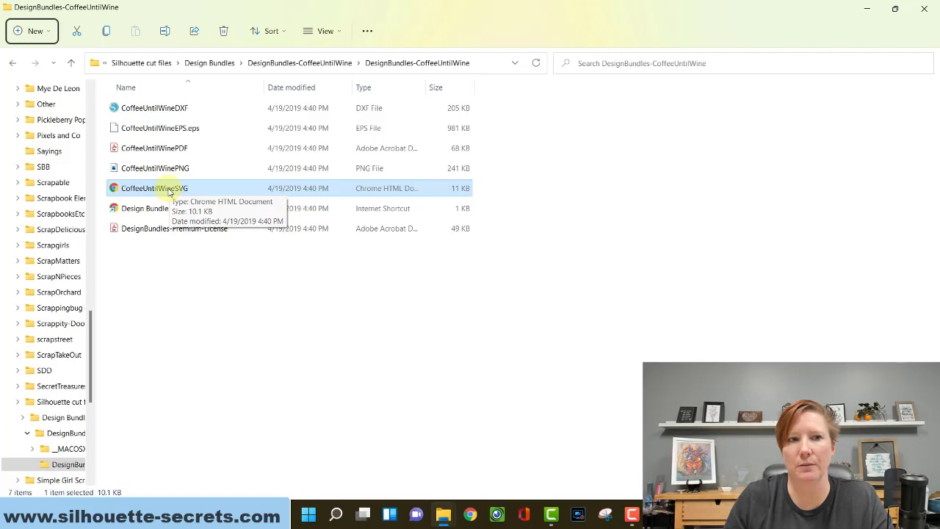
Step: Open CoffeeUntilWineSVG in Chrome to view the design, then close the browser
{"action": "left_click", "coordinate": [116, 188]}
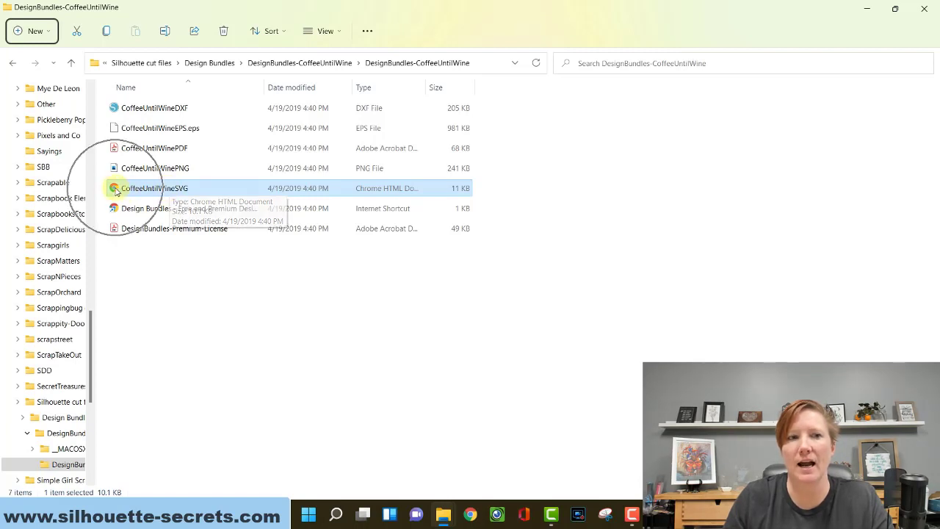
{"action": "double_click", "coordinate": [153, 188]}
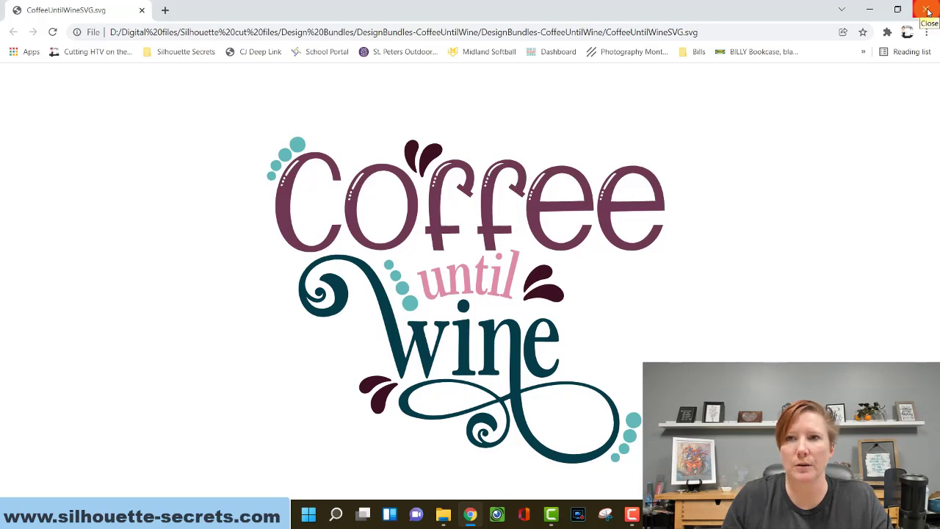
{"action": "left_click", "coordinate": [928, 10]}
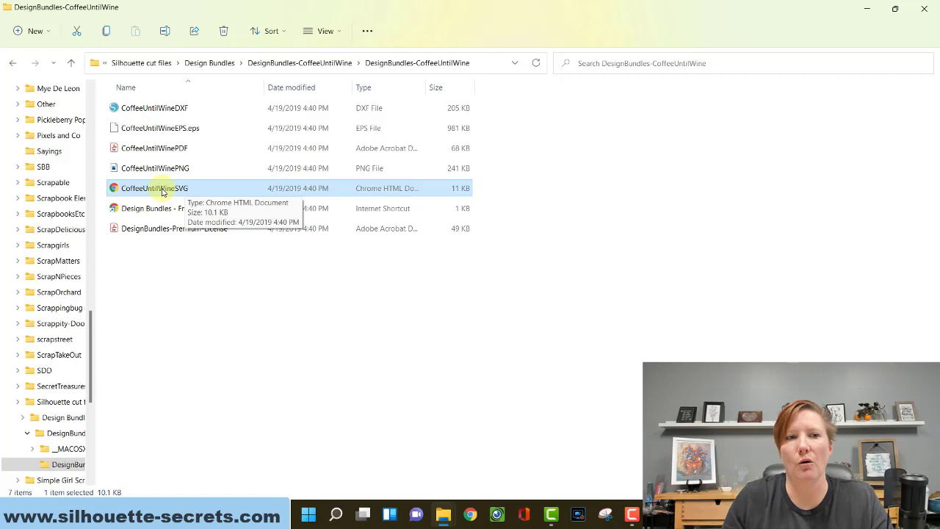
Step: Open CoffeeUntilWineSVG's Properties and confirm it opens with Google Chrome
{"action": "right_click", "coordinate": [164, 191]}
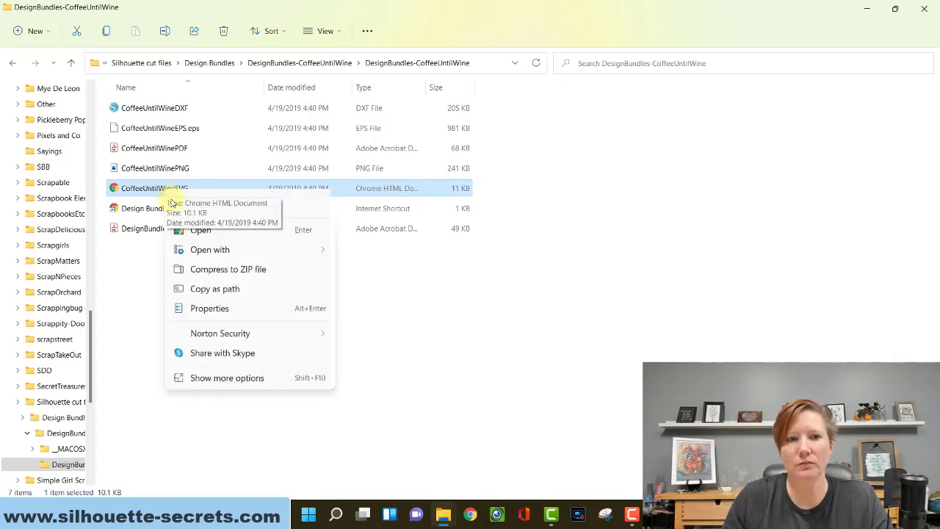
{"action": "left_click", "coordinate": [223, 314]}
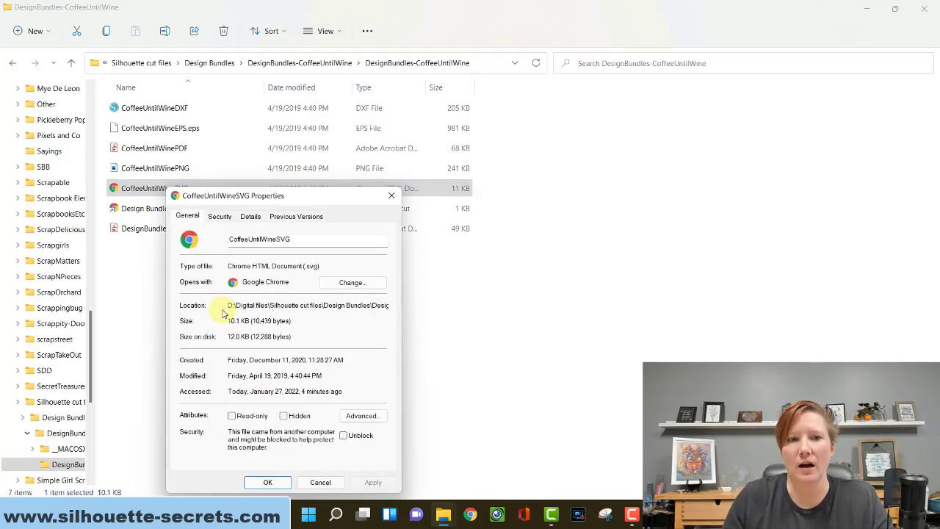
{"action": "left_click", "coordinate": [200, 288]}
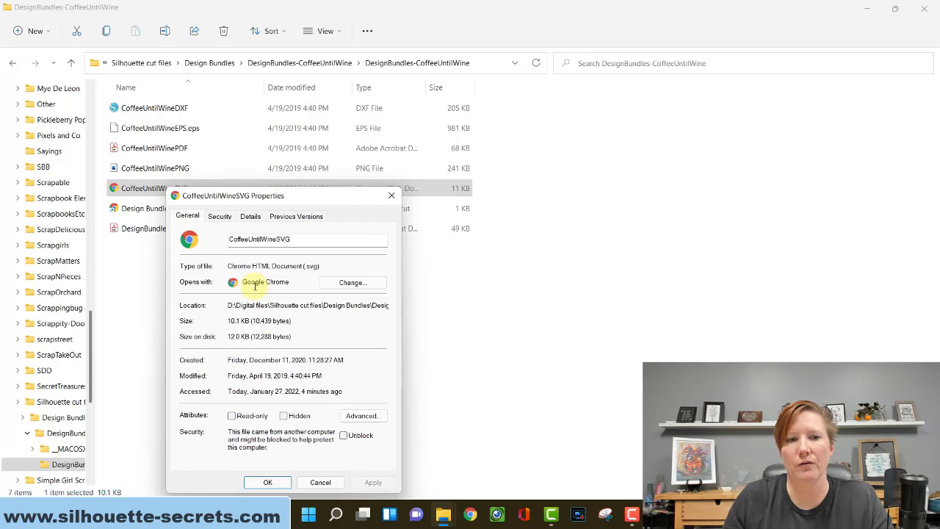
{"action": "left_click", "coordinate": [324, 266]}
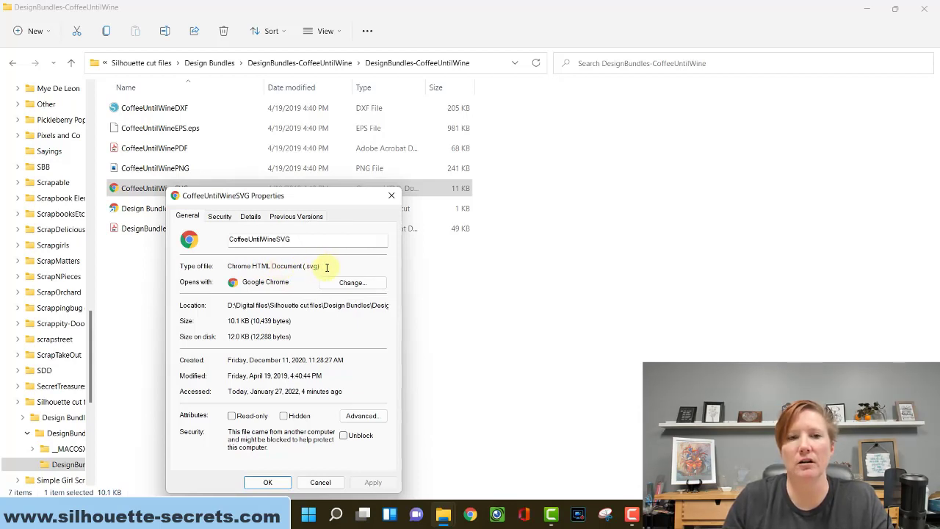
Step: Change the .svg app, expand More apps, and choose Look for another app on this PC
{"action": "left_click", "coordinate": [351, 286]}
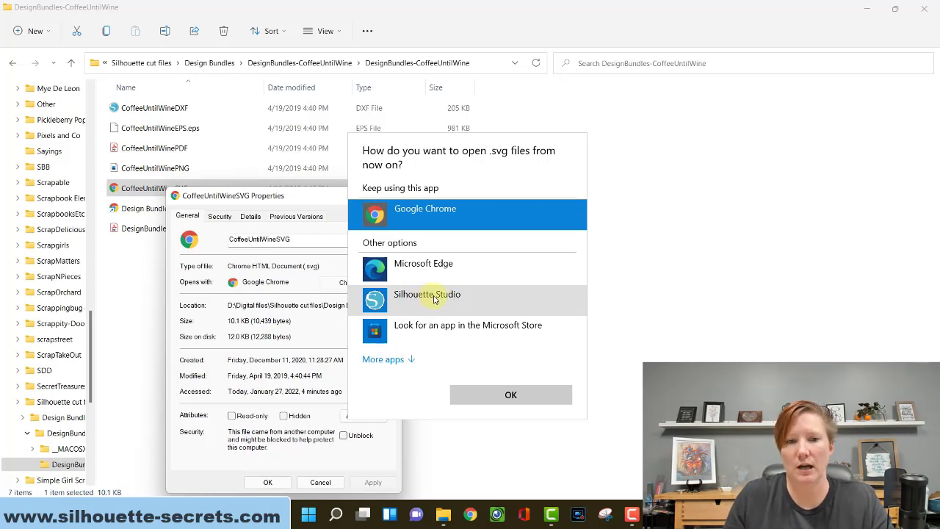
{"action": "left_click", "coordinate": [394, 361]}
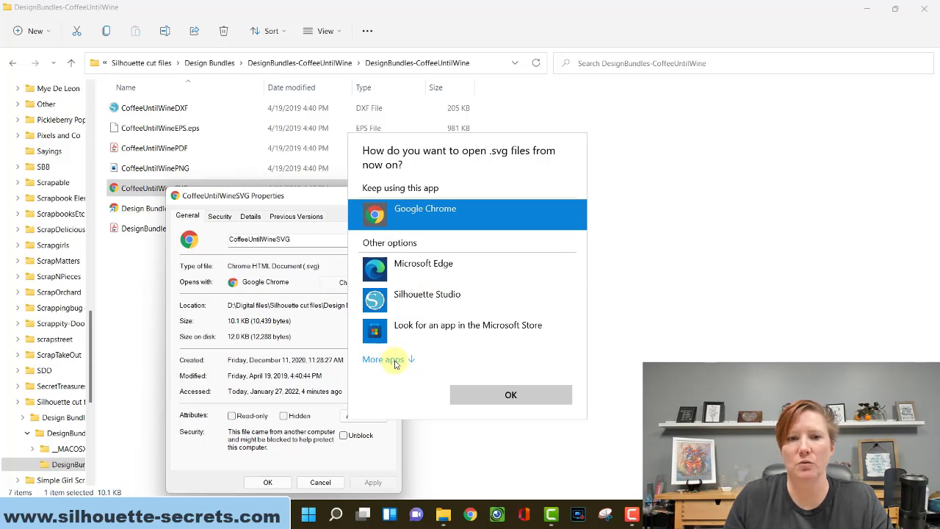
{"action": "left_click", "coordinate": [394, 361]}
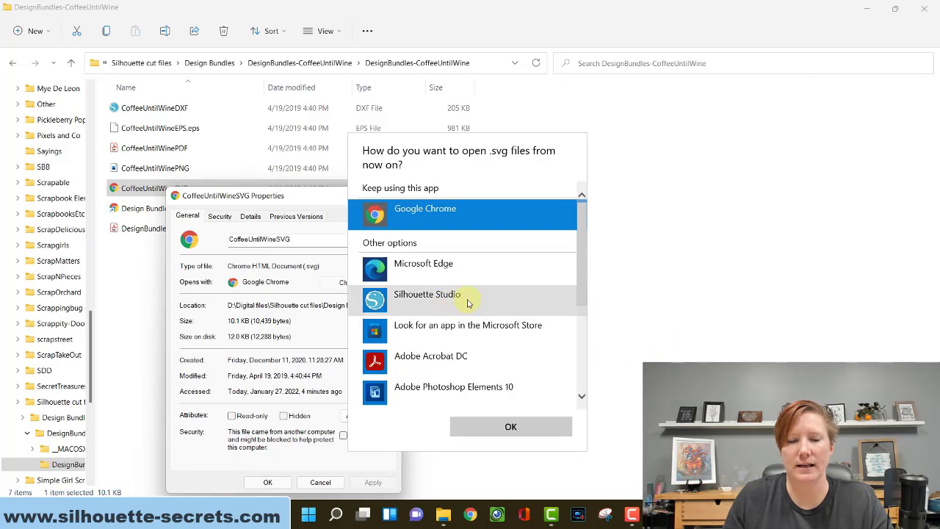
{"action": "left_click_drag", "start_coordinate": [582, 266], "coordinate": [588, 364]}
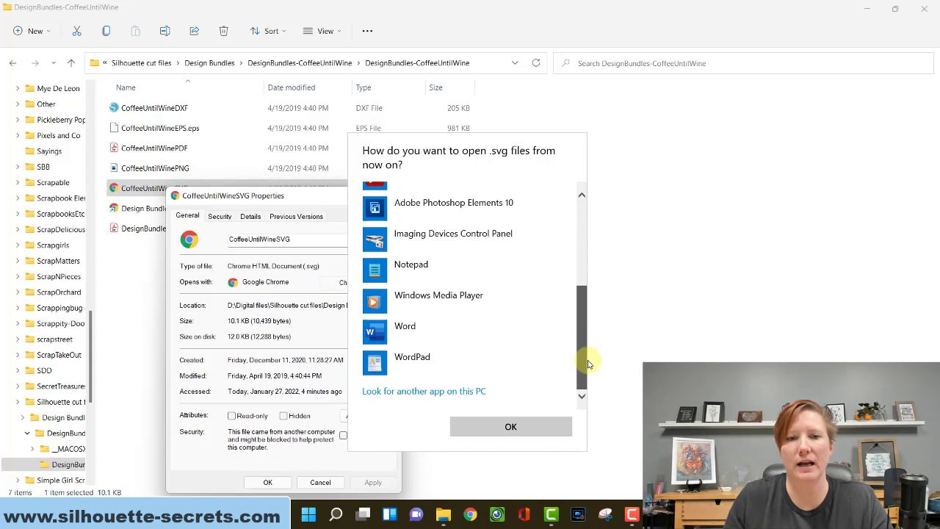
{"action": "left_click", "coordinate": [423, 395]}
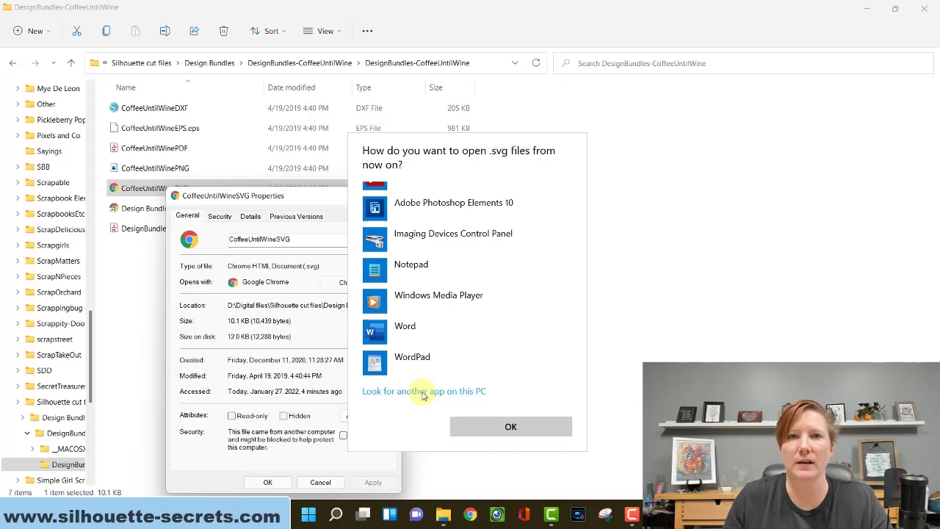
{"action": "left_click", "coordinate": [423, 395]}
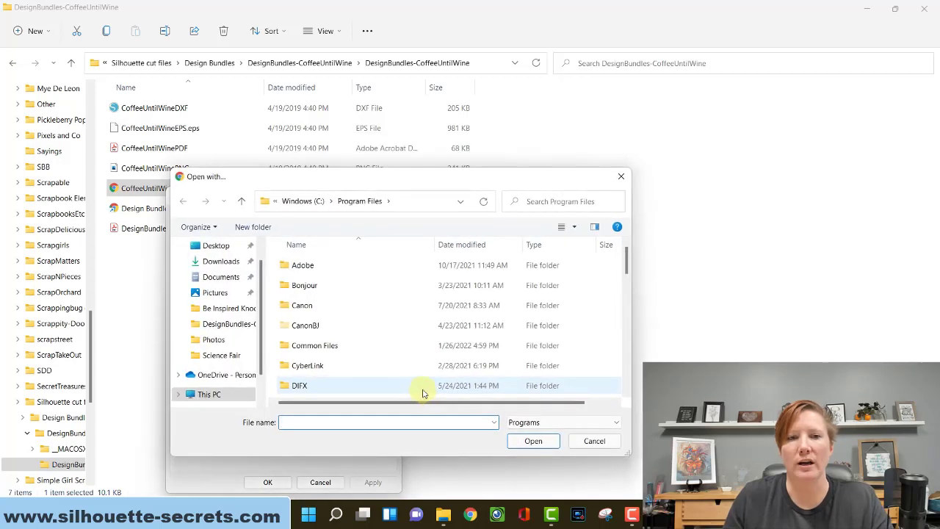
Step: Pick the Silhouette Studio application from Program Files › Silhouette America › Silhouette Studio
{"action": "left_click", "coordinate": [302, 206]}
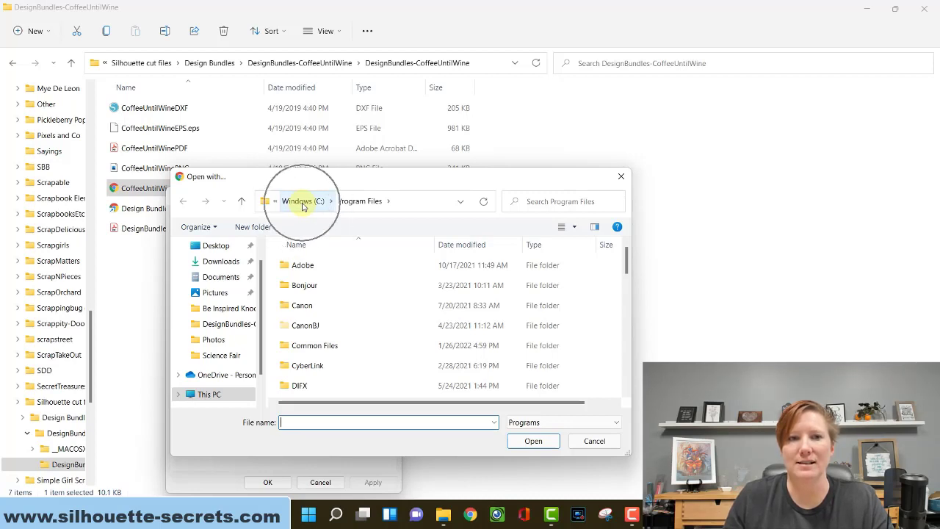
{"action": "left_click", "coordinate": [357, 204]}
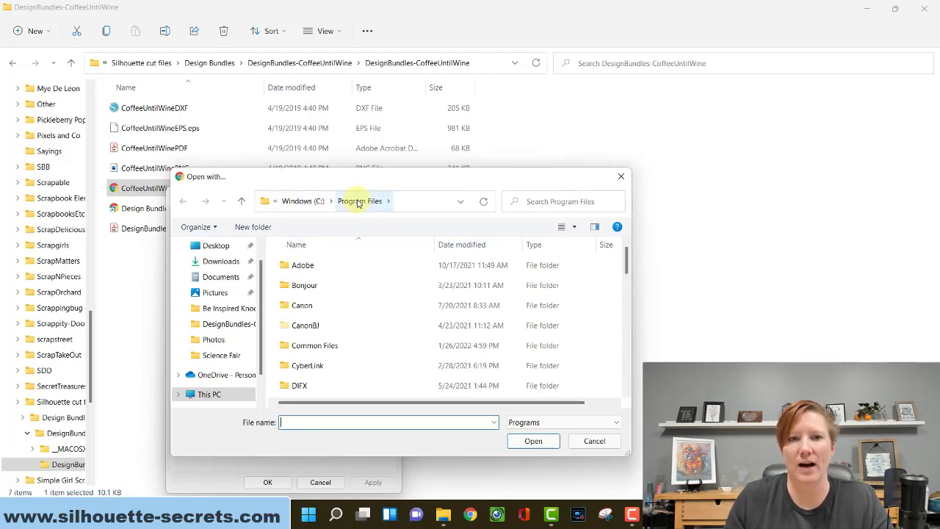
{"action": "left_click_drag", "start_coordinate": [627, 255], "coordinate": [625, 331]}
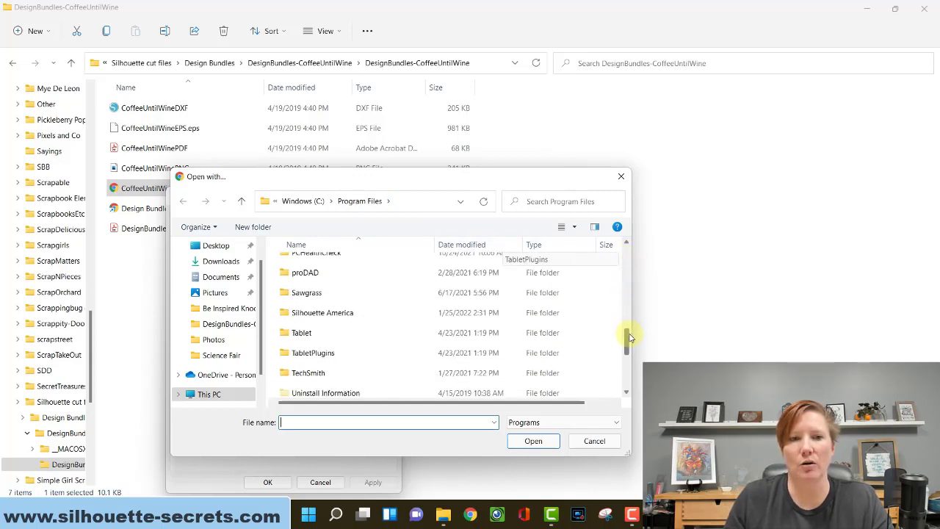
{"action": "double_click", "coordinate": [321, 313]}
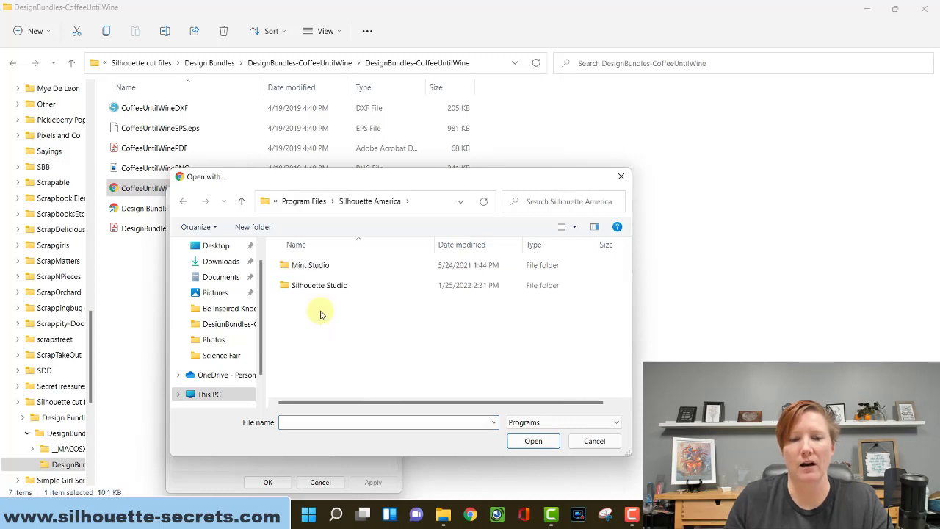
{"action": "left_click", "coordinate": [324, 288]}
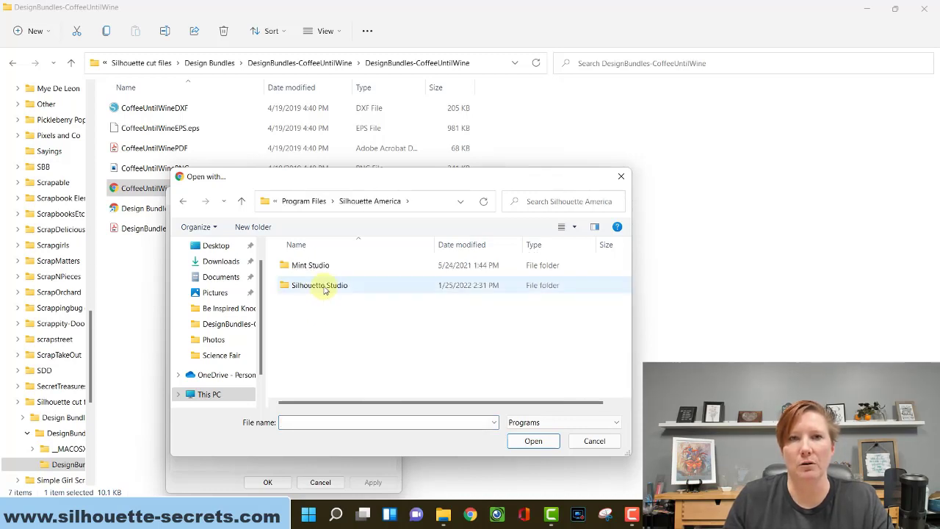
{"action": "double_click", "coordinate": [325, 288]}
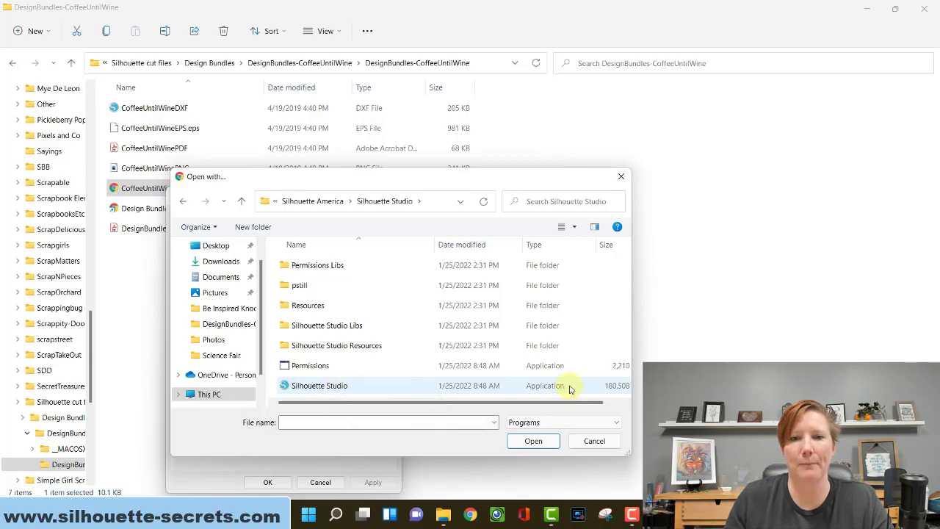
{"action": "left_click", "coordinate": [341, 390]}
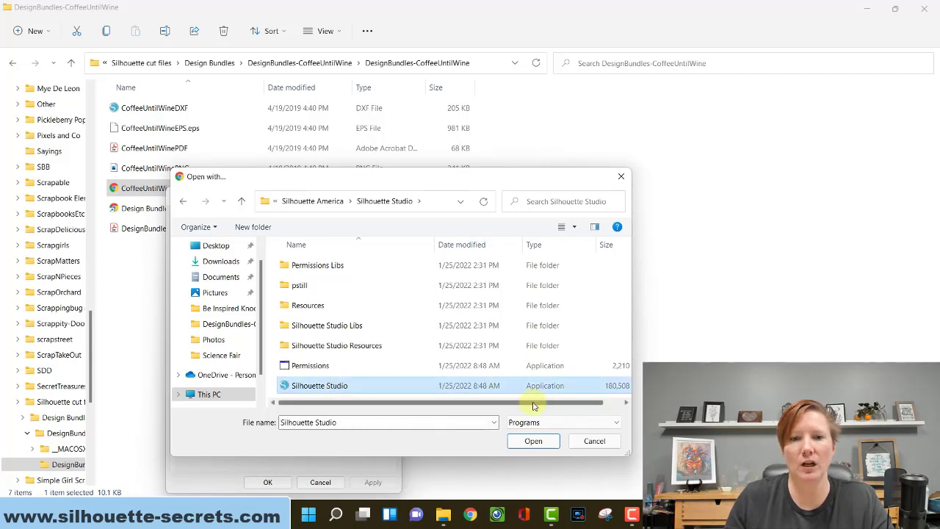
{"action": "left_click", "coordinate": [533, 440]}
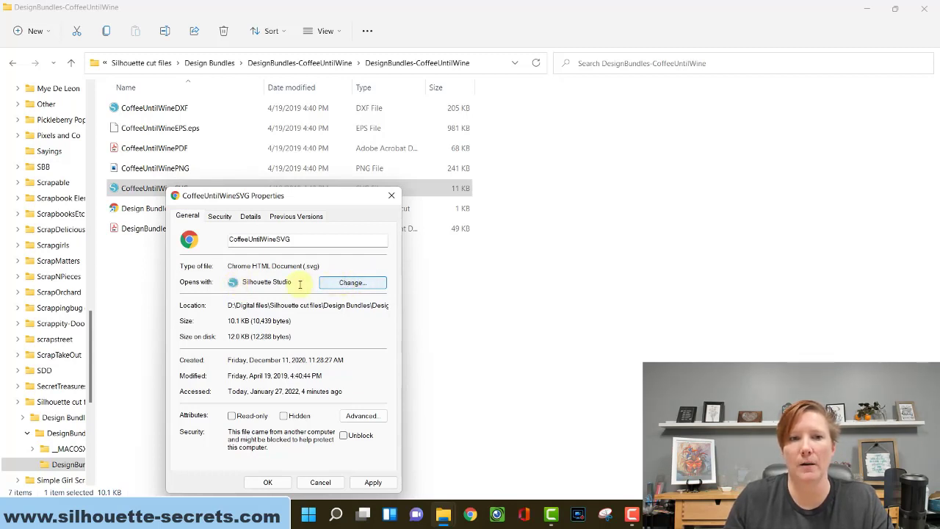
Step: Apply the Silhouette Studio opens-with change, close Properties, and open CoffeeUntilWineSVG
{"action": "left_click", "coordinate": [371, 482]}
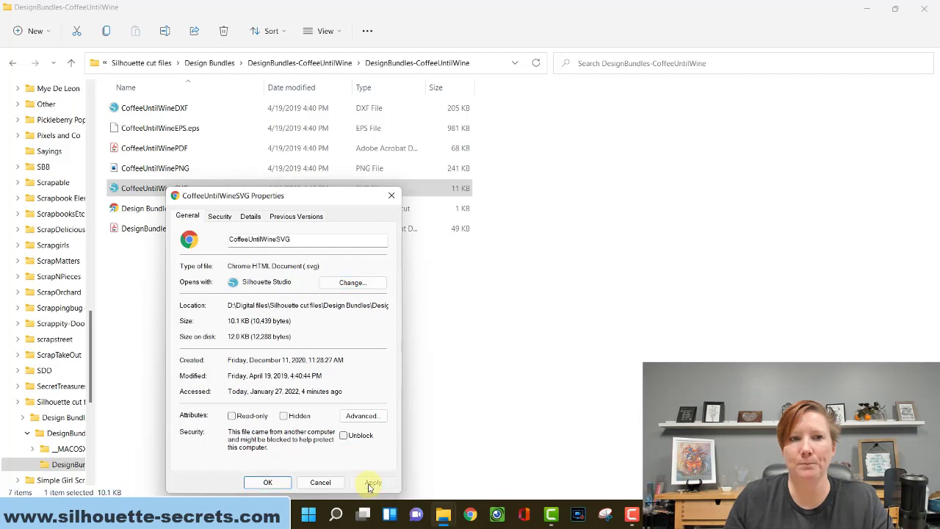
{"action": "left_click", "coordinate": [270, 483]}
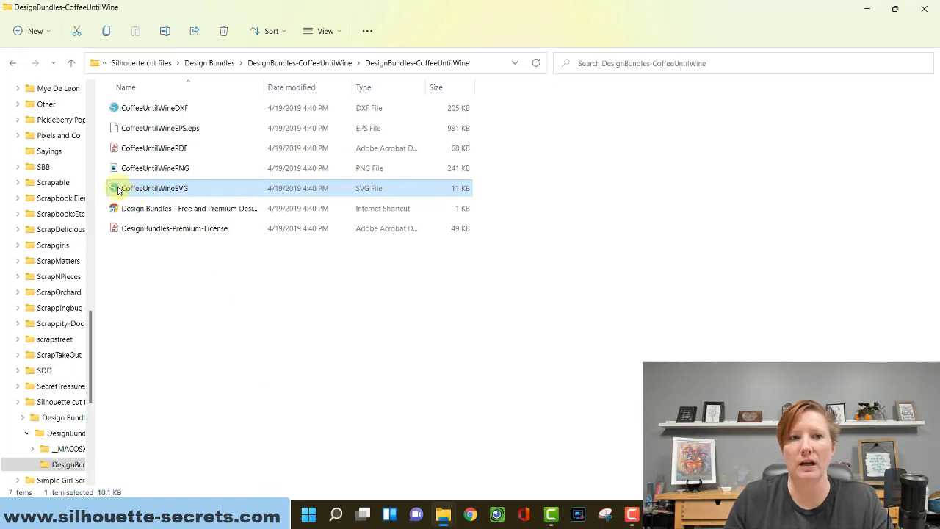
{"action": "left_click", "coordinate": [398, 189]}
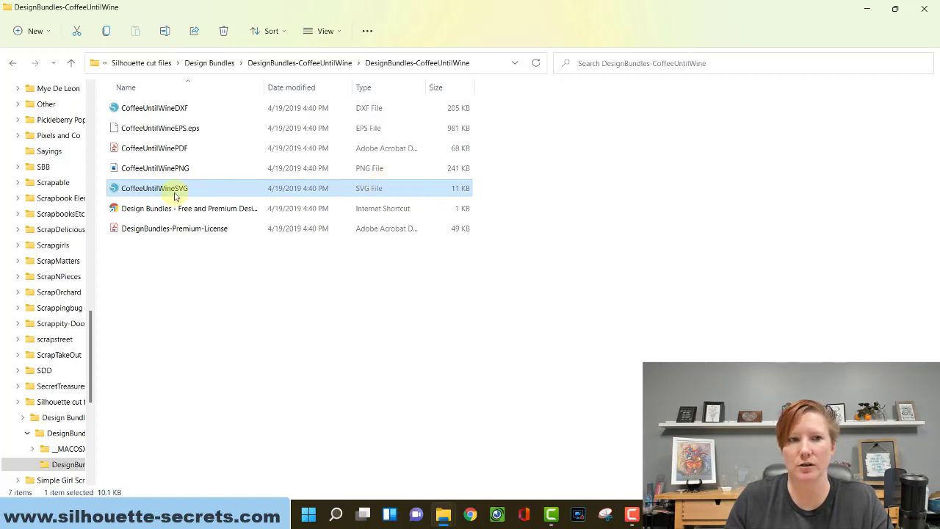
{"action": "left_click", "coordinate": [113, 190]}
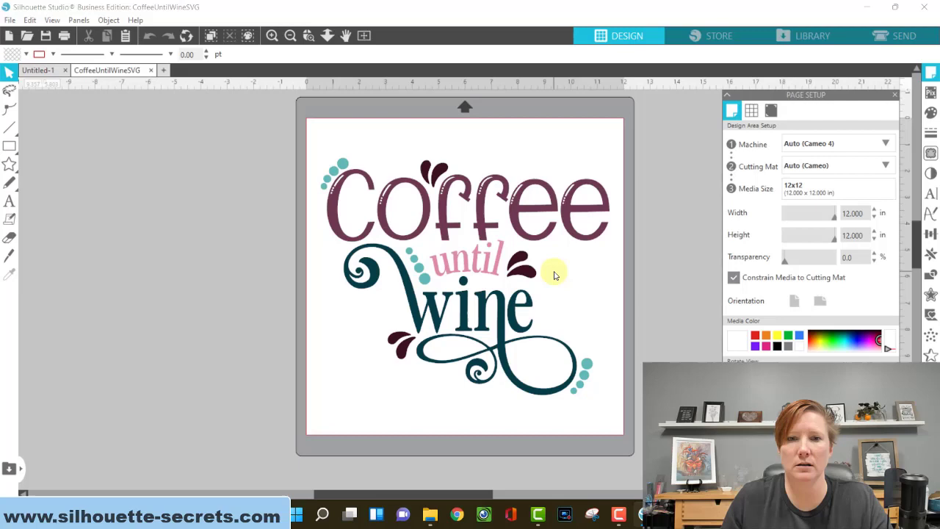
Step: Select the Coffee word of the design on the 12x12 mat
{"action": "left_click", "coordinate": [326, 210]}
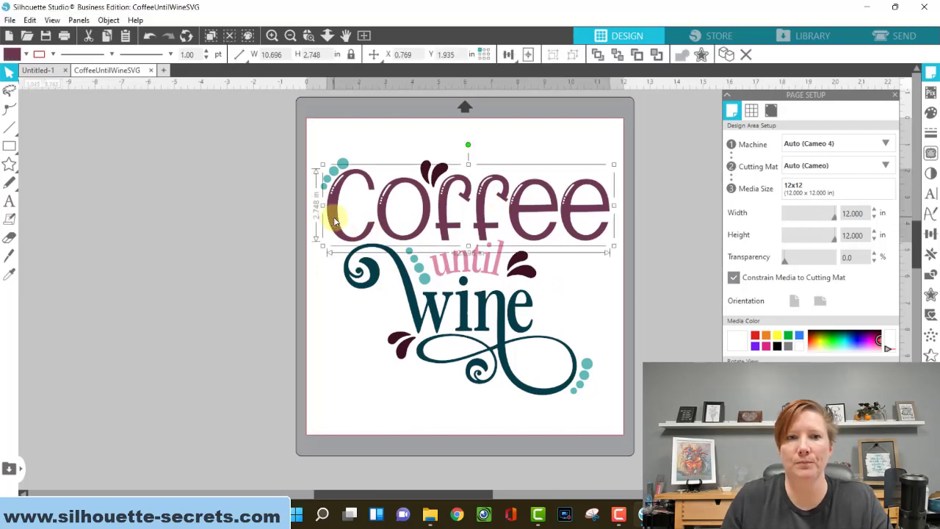
Step: In the Send view, select all design pieces and set them to No Cut
{"action": "left_click", "coordinate": [903, 38]}
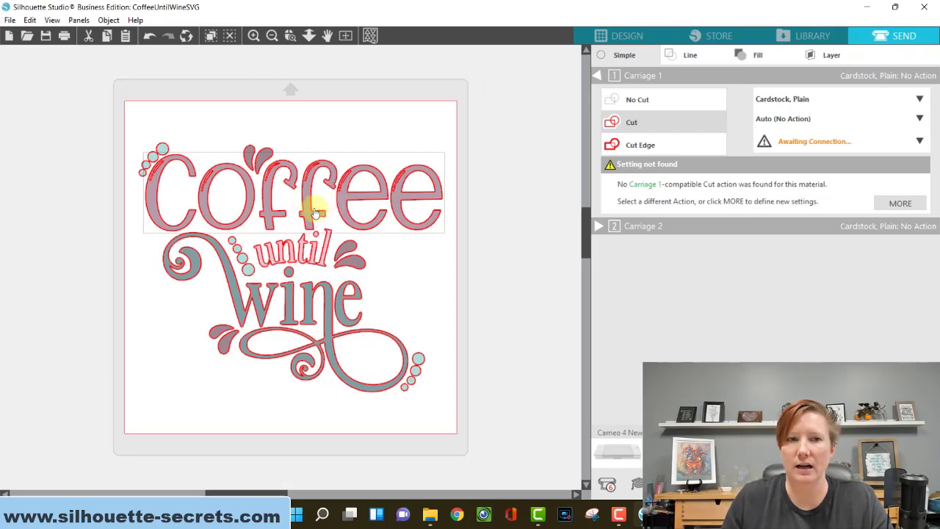
{"action": "left_click_drag", "start_coordinate": [136, 118], "coordinate": [452, 403]}
{"action": "left_click", "coordinate": [644, 126]}
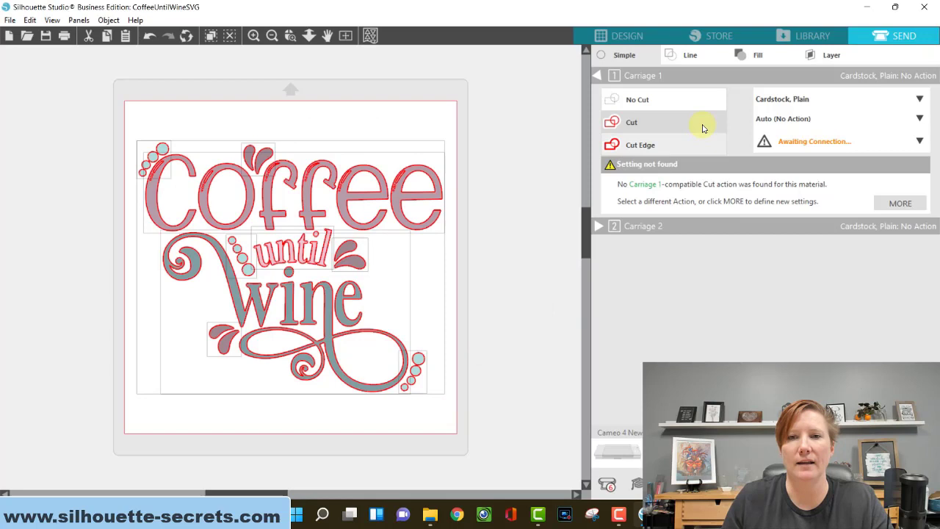
{"action": "left_click", "coordinate": [648, 105]}
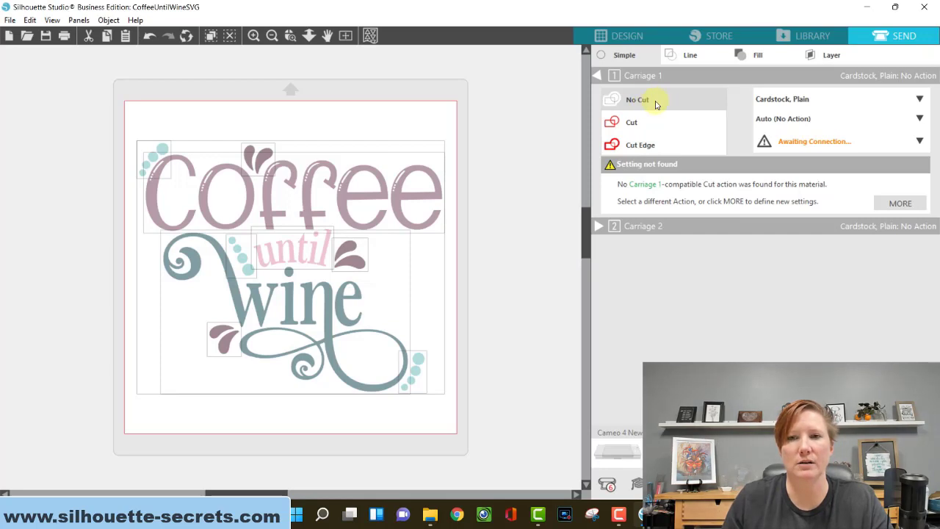
{"action": "left_click", "coordinate": [657, 105]}
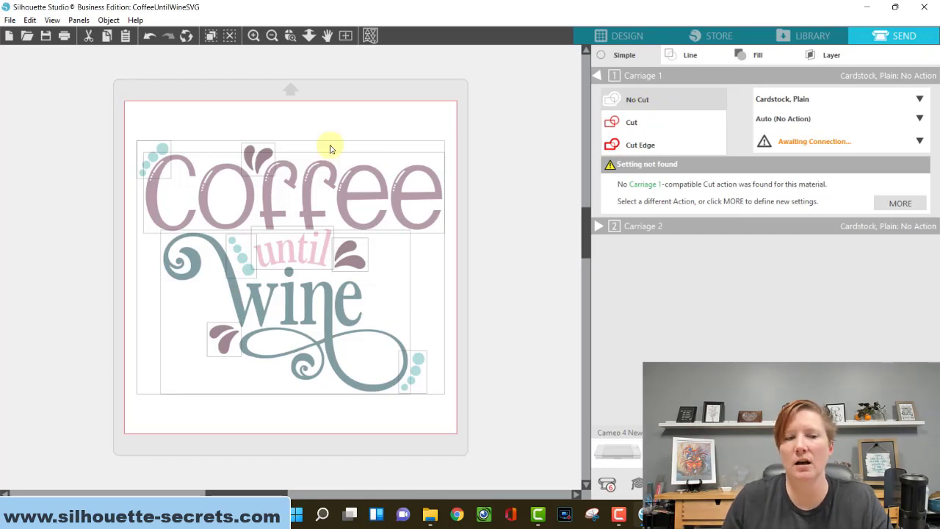
Step: Reselect the entire Coffee until Wine design and set it to Cut
{"action": "left_click", "coordinate": [130, 119]}
{"action": "left_click_drag", "start_coordinate": [212, 204], "coordinate": [452, 412]}
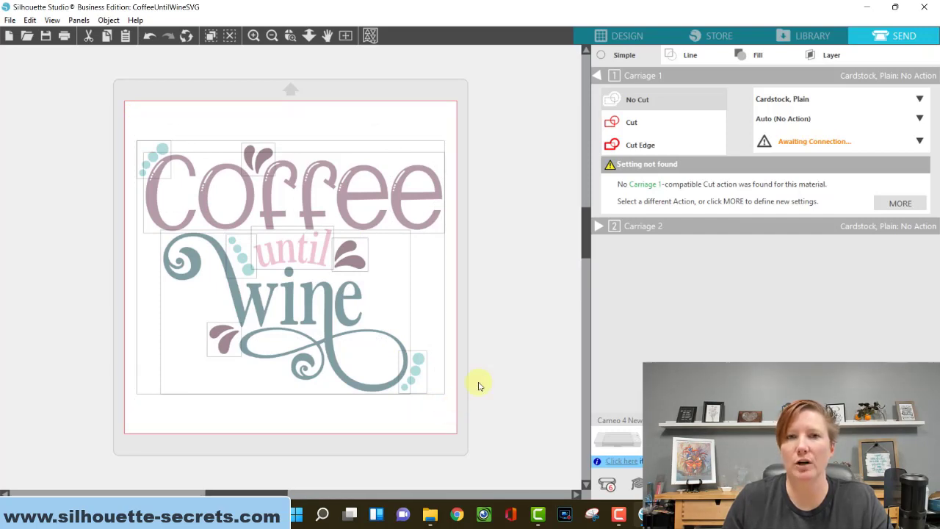
{"action": "left_click", "coordinate": [668, 129]}
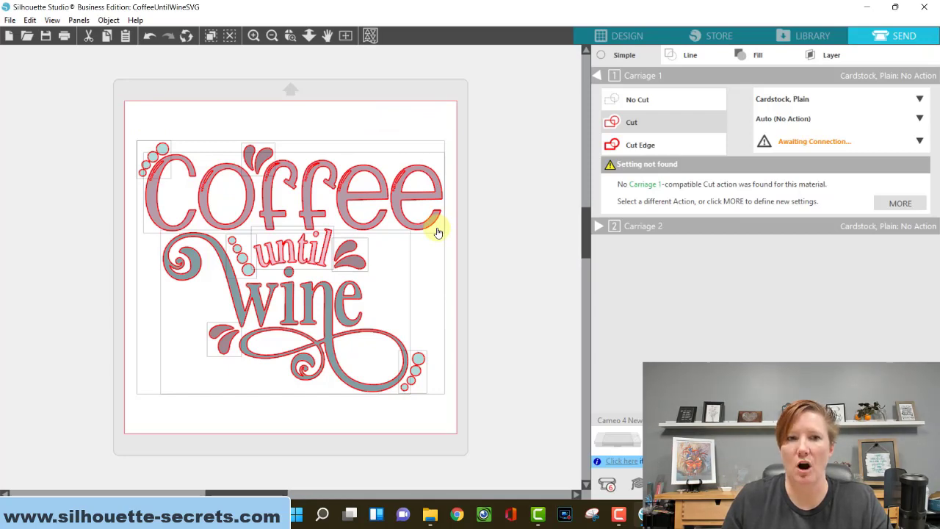
Step: Return to the Design view and show Help › About, confirming Business Edition 4.4.931ssbe
{"action": "left_click", "coordinate": [624, 35]}
{"action": "left_click", "coordinate": [867, 6]}
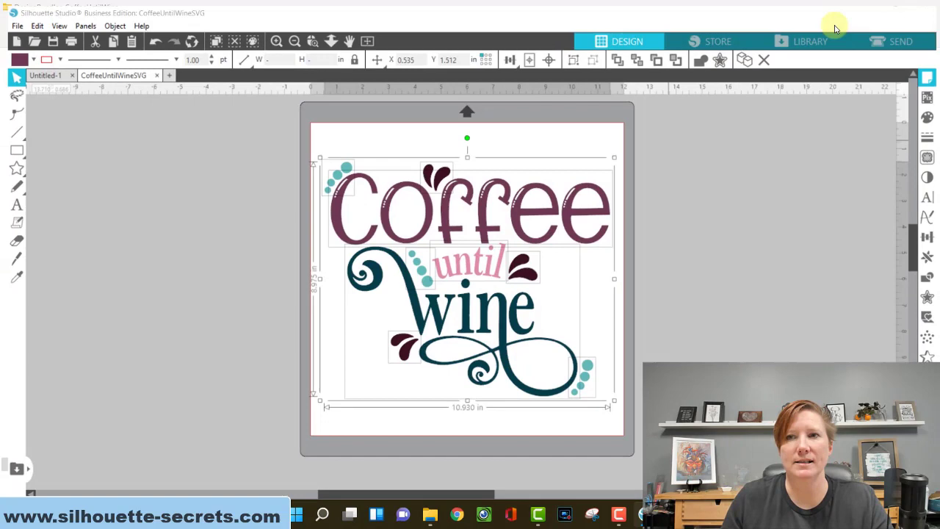
{"action": "left_click", "coordinate": [162, 190]}
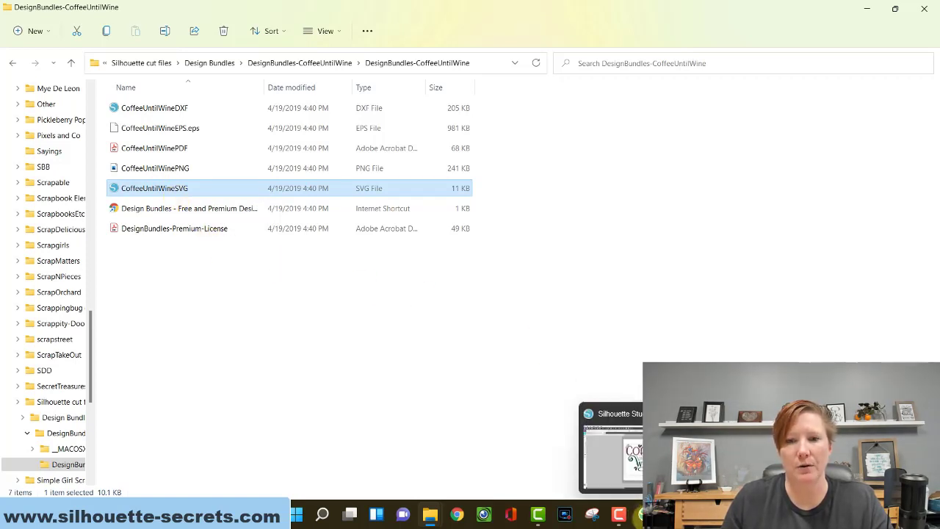
{"action": "left_click", "coordinate": [648, 514]}
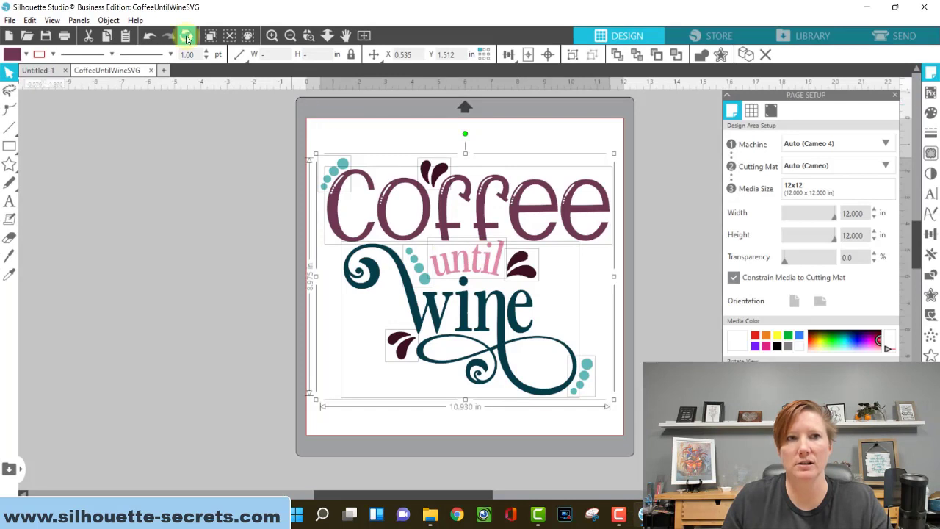
{"action": "left_click", "coordinate": [135, 21]}
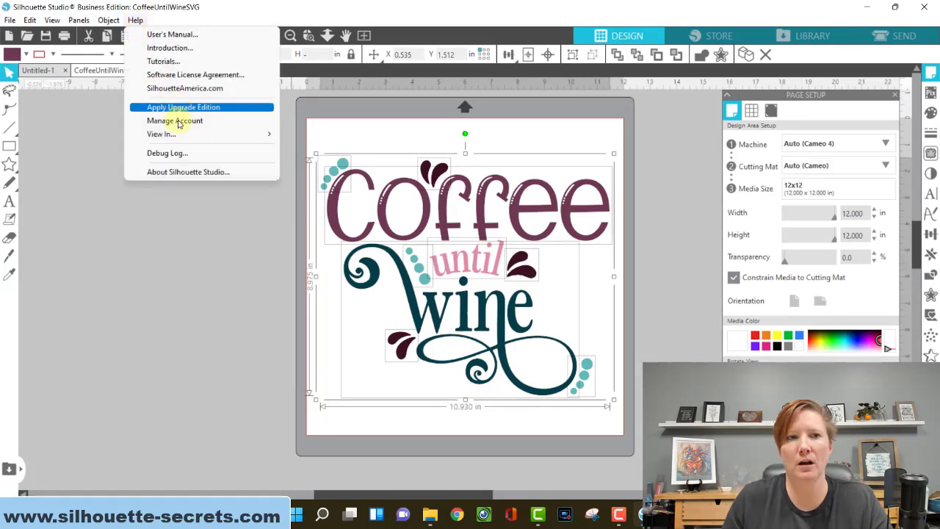
{"action": "left_click", "coordinate": [190, 172]}
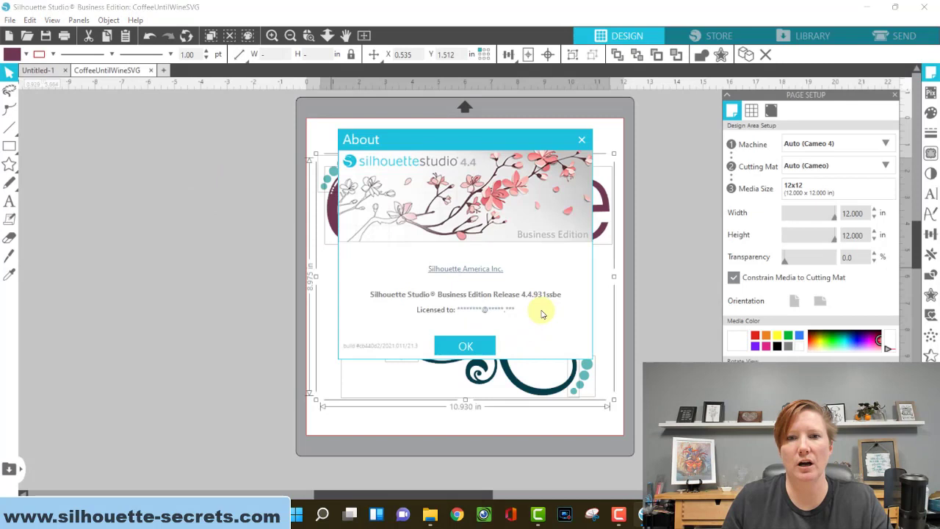